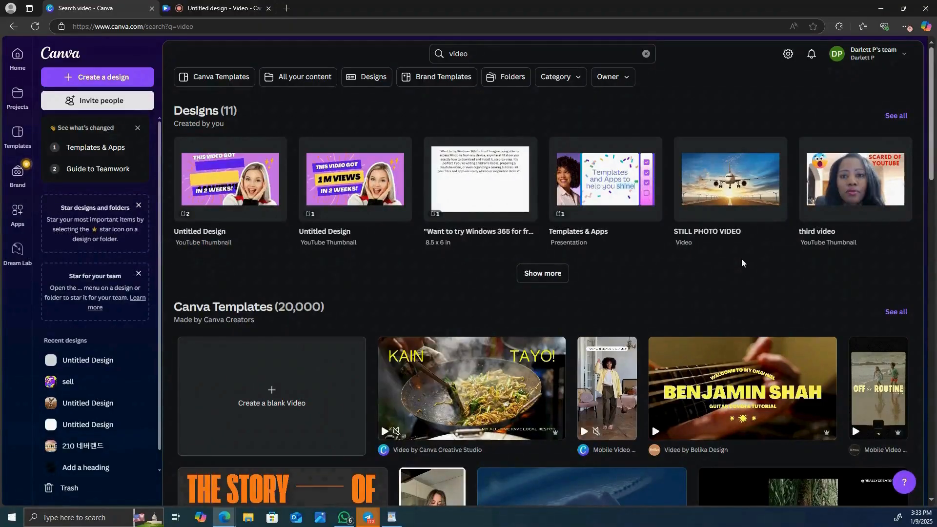
Step: Create a blank video and search the elements for "urban street", showing only graphics
click(288, 386)
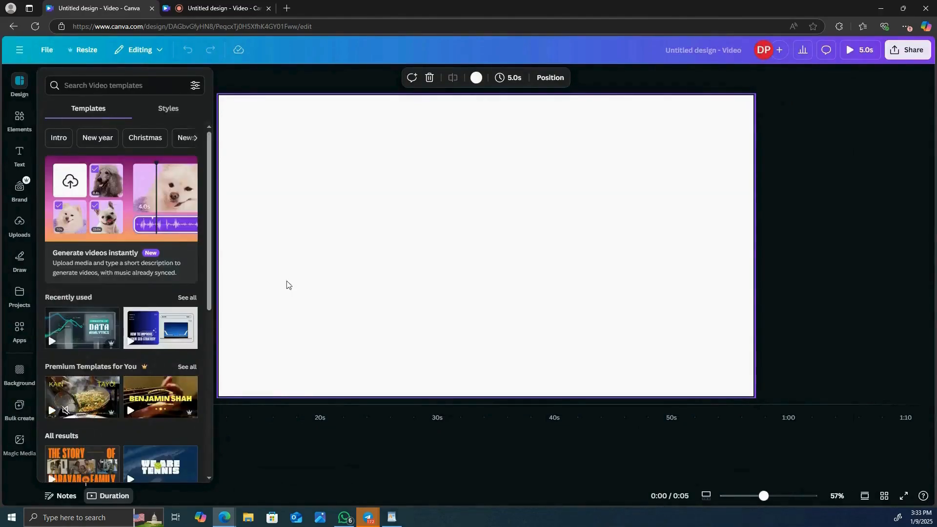
click(19, 128)
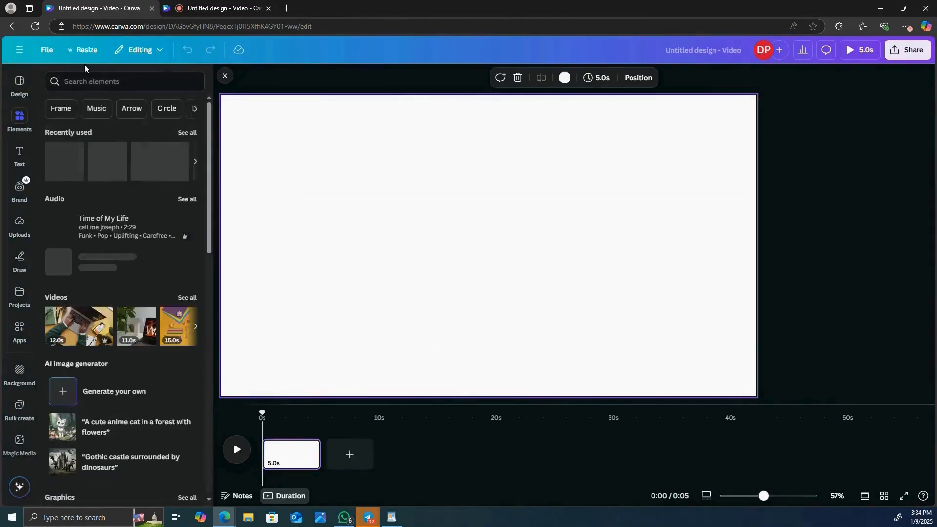
click(87, 81)
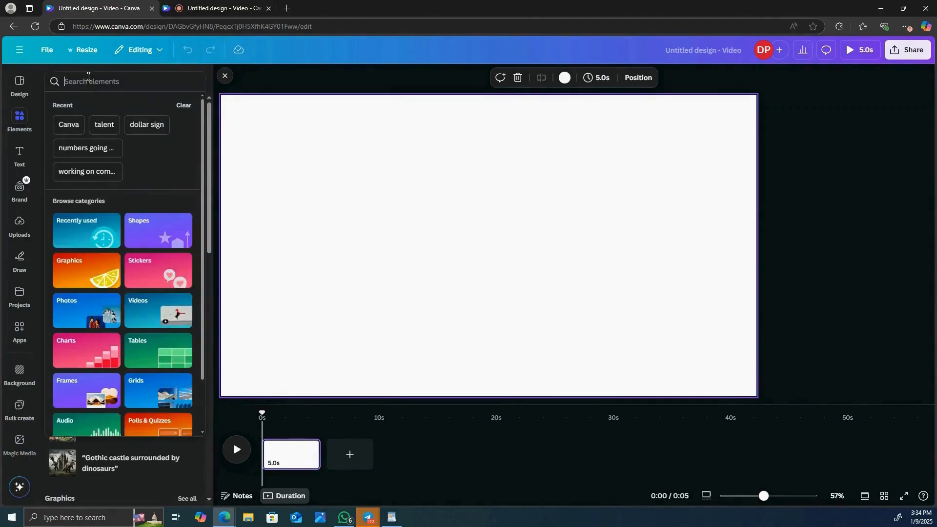
text(urban street)
key(Return)
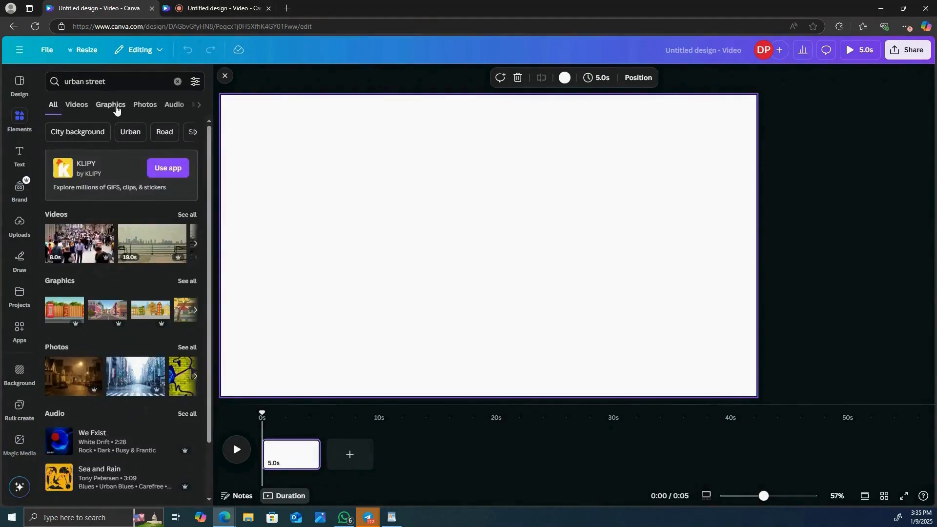
click(113, 108)
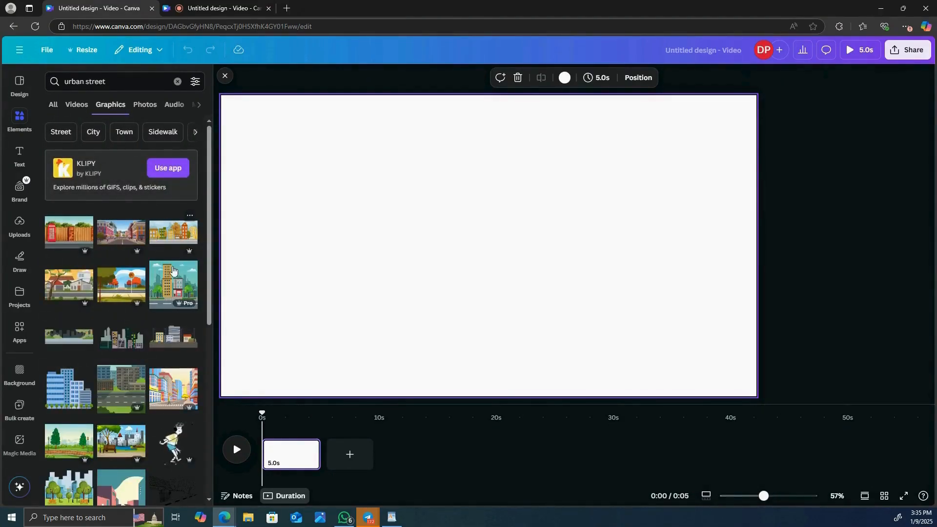
Step: Add the autumn street graphic with the pedestrian crossing signs and enlarge it to cover the whole page
scroll(173, 263, down, 3)
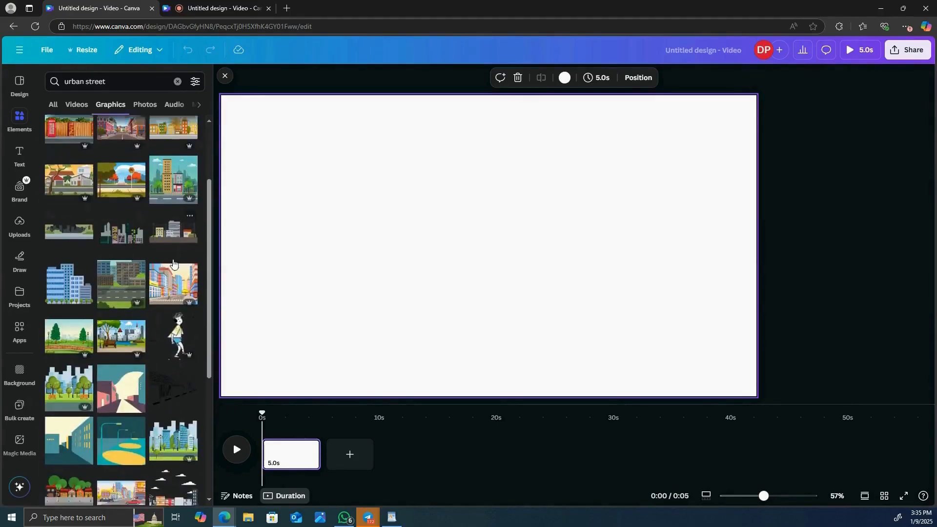
scroll(173, 263, down, 2)
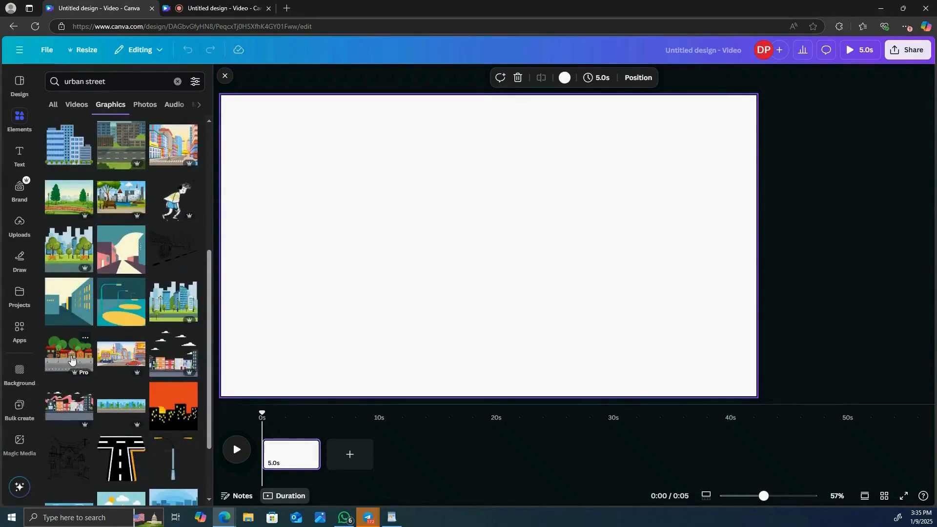
click(70, 359)
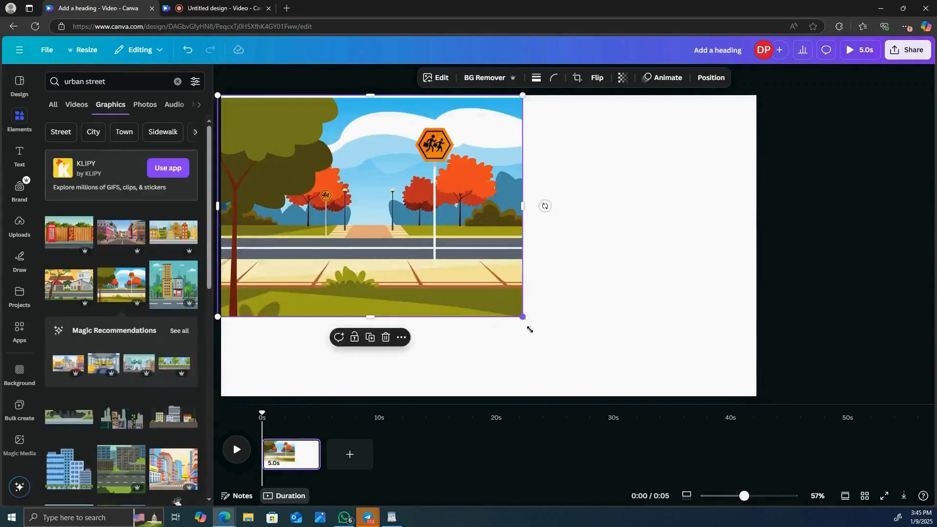
drag(529, 328, 608, 439)
drag(631, 254, 844, 241)
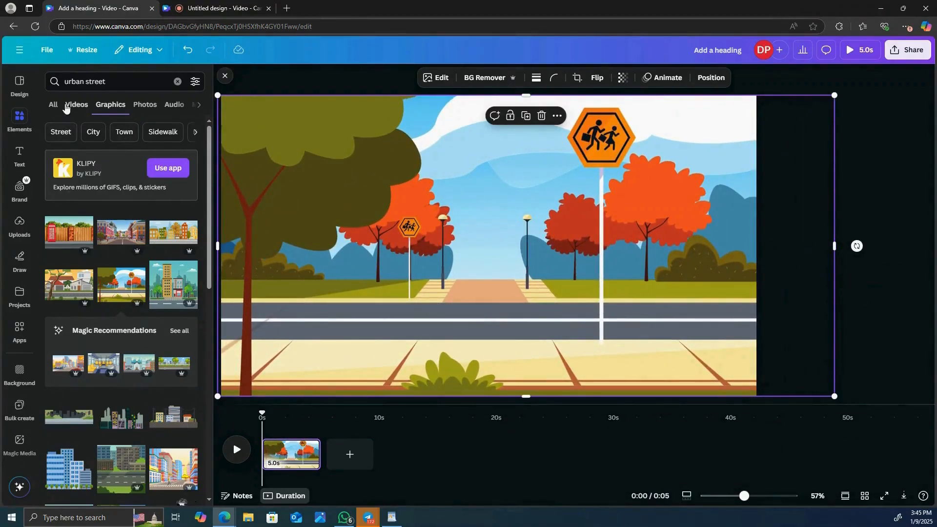
Step: Search the graphics for "walking person" and filter the results to animated ones
click(135, 82)
key(BackSpace)
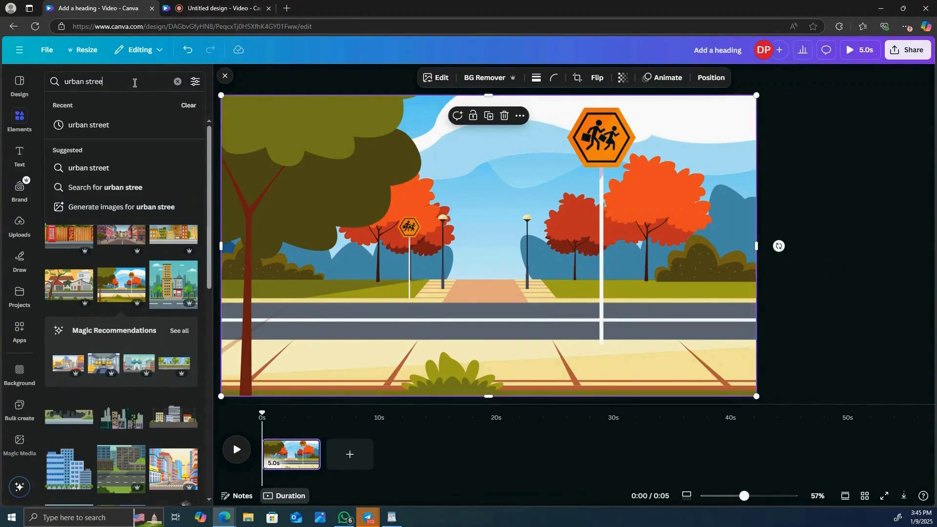
key(BackSpace)
key(BackSpace)
key(BackSpace)
text(walking person)
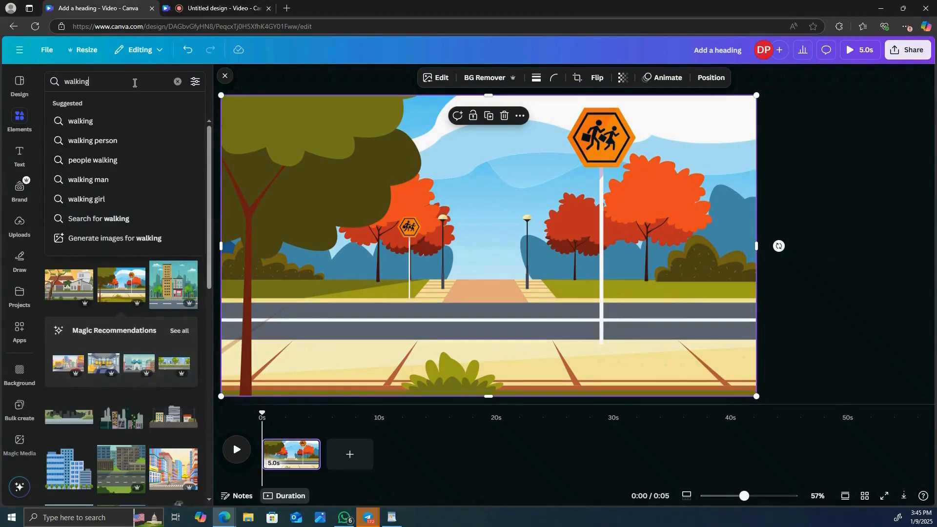
click(108, 140)
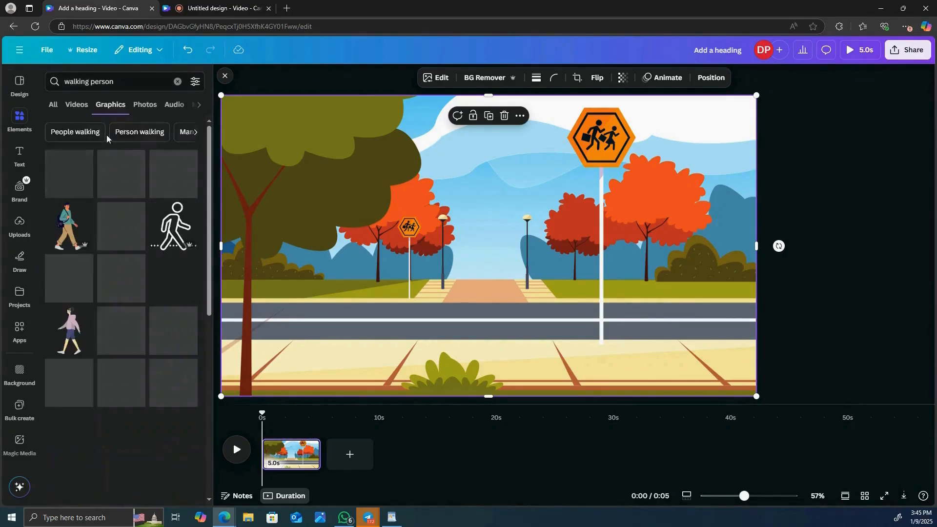
click(194, 82)
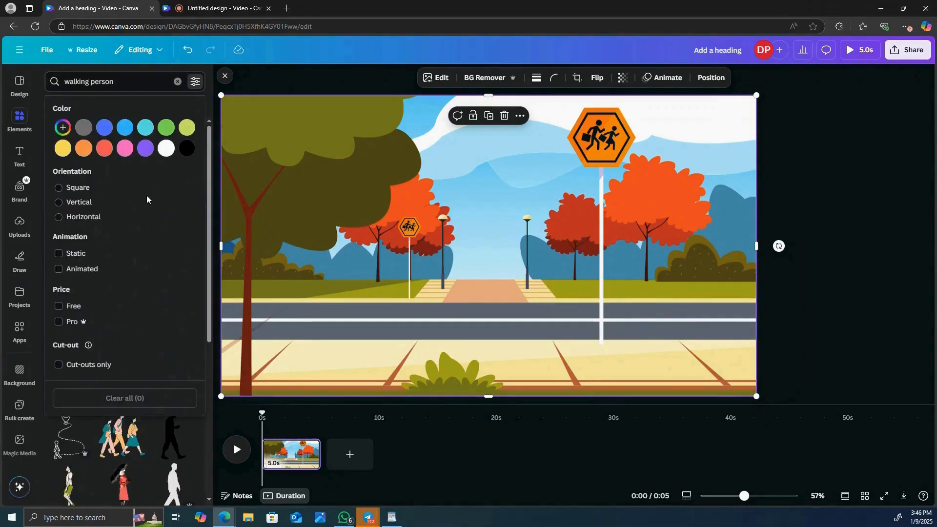
click(59, 270)
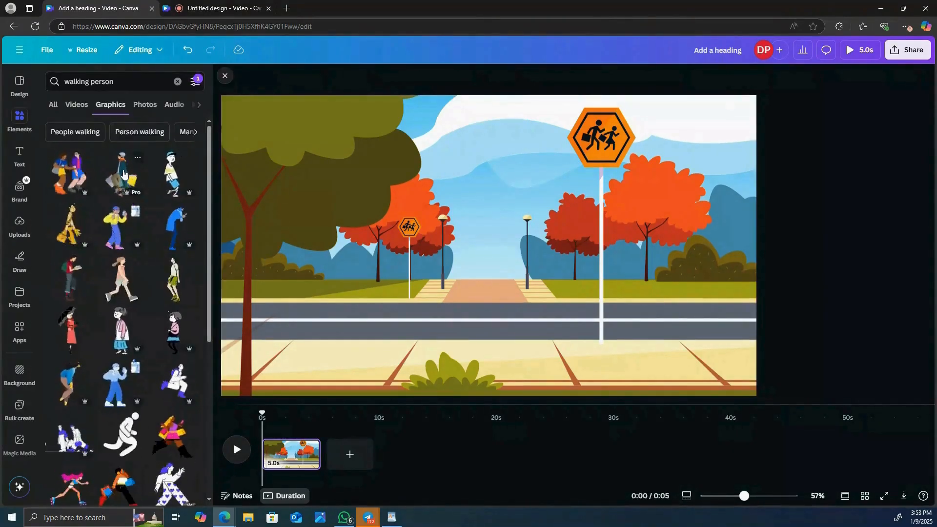
Step: Add the animated walking woman with shopping bags to the street scene and flip her horizontally
click(124, 174)
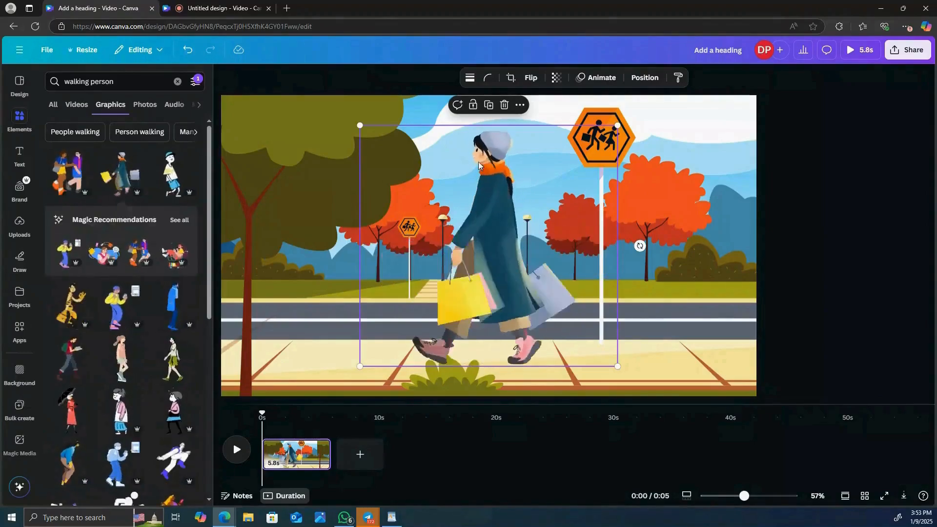
click(527, 77)
click(545, 103)
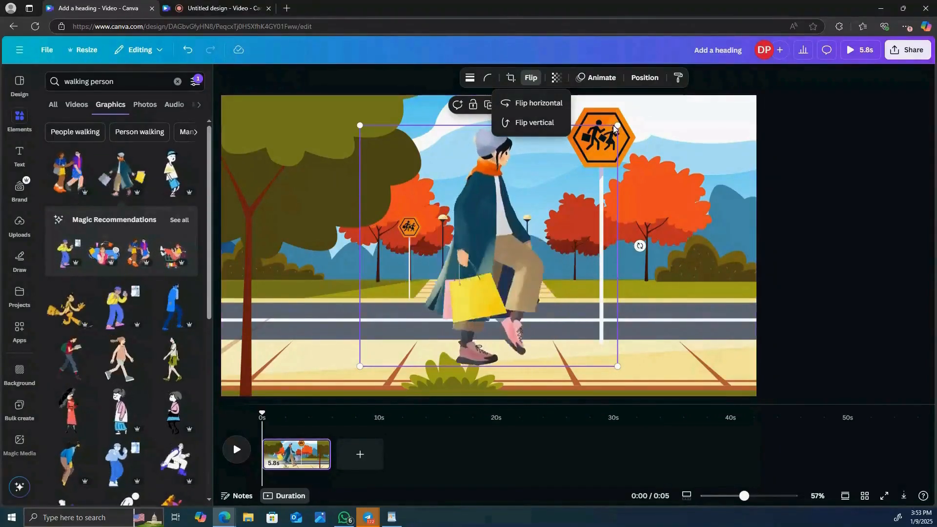
Step: Shrink the walking woman and place her on the sidewalk near the page's left edge
drag(616, 126, 551, 174)
drag(527, 216, 430, 234)
drag(464, 198, 439, 216)
drag(379, 257, 358, 247)
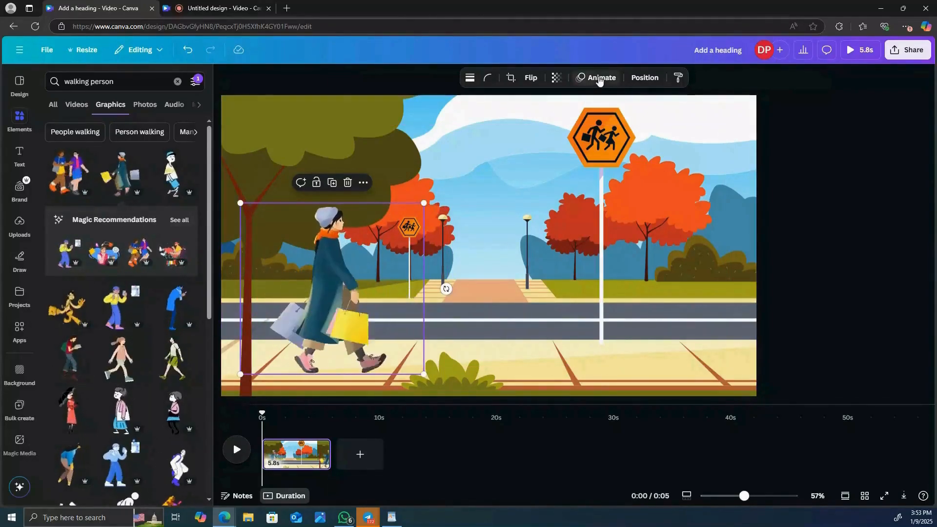
Step: Create a custom animation that moves the woman in a straight line along the sidewalk to the page's right side
click(596, 77)
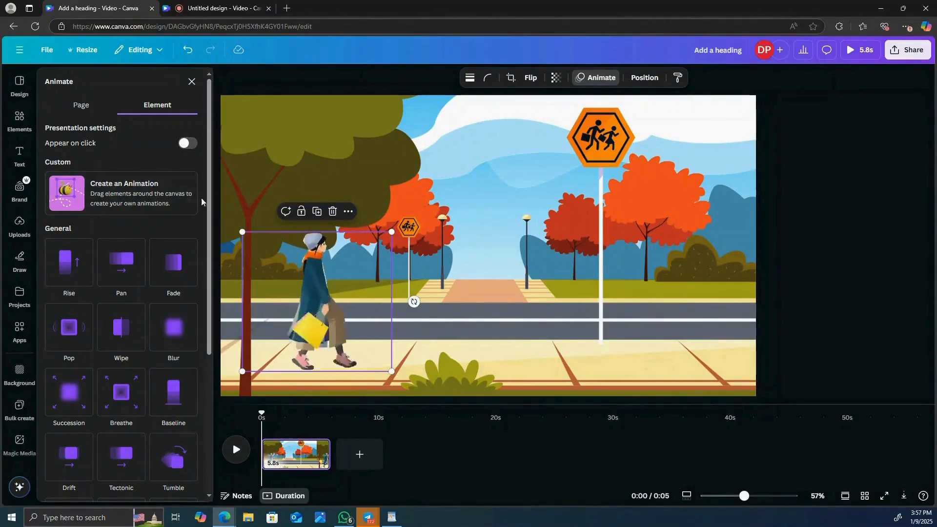
click(165, 188)
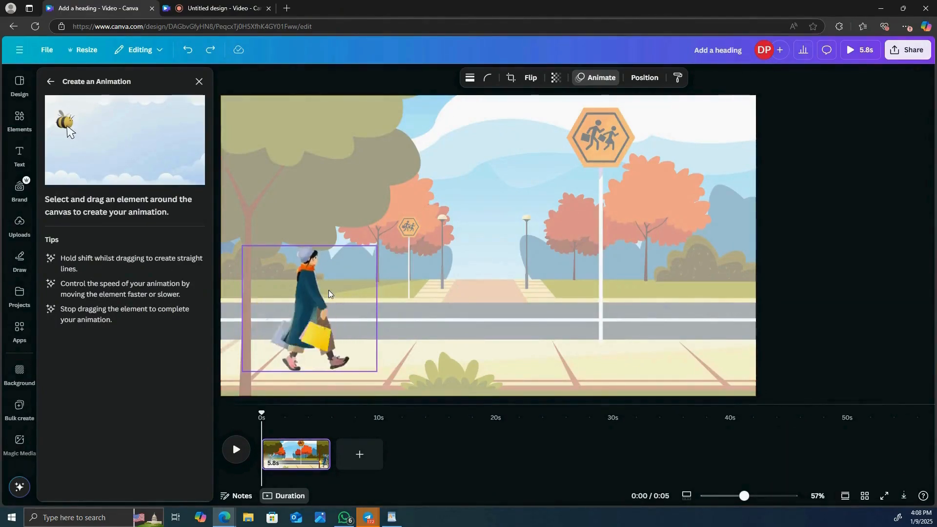
drag(329, 290, 678, 291)
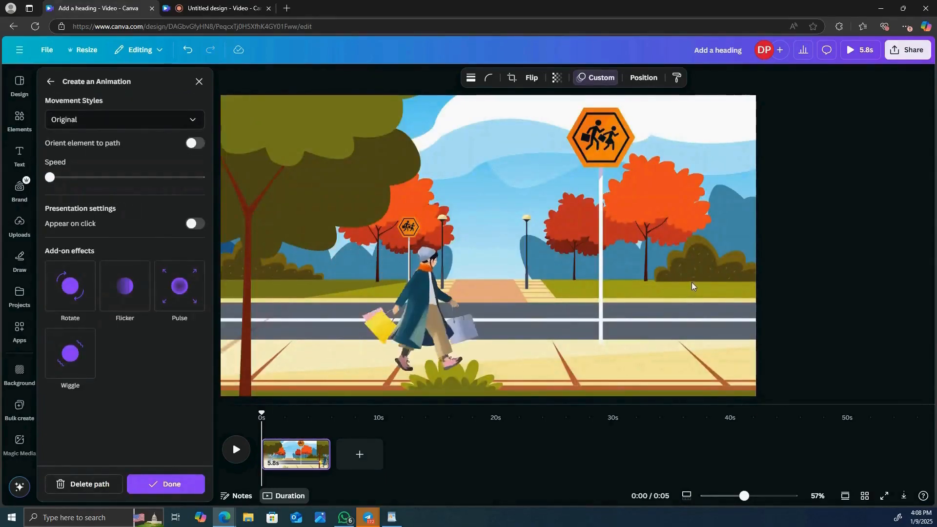
Step: Play back the woman's walking animation and return the playhead to the start of the video
click(237, 450)
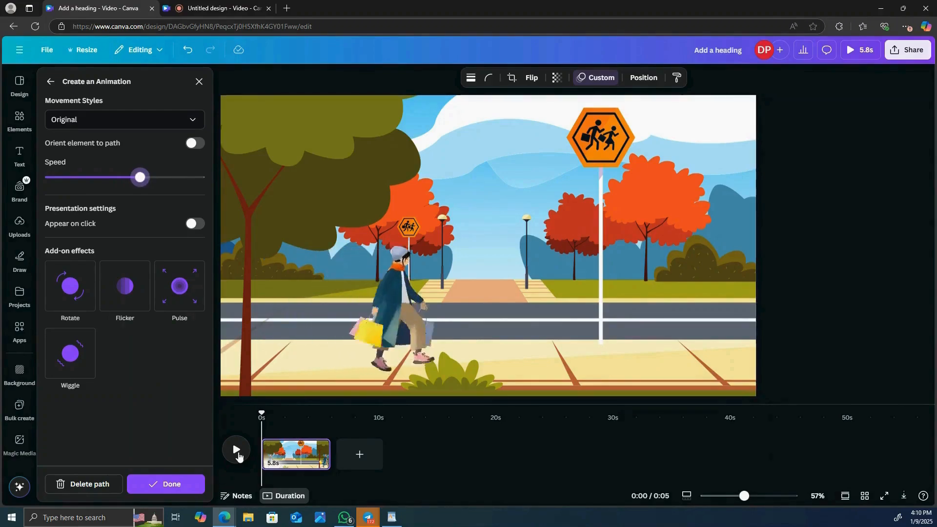
click(238, 452)
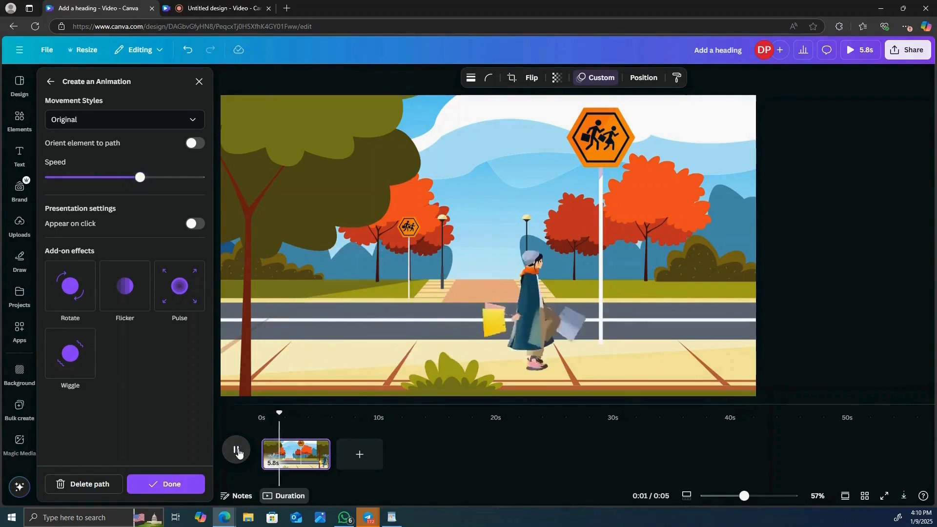
click(299, 293)
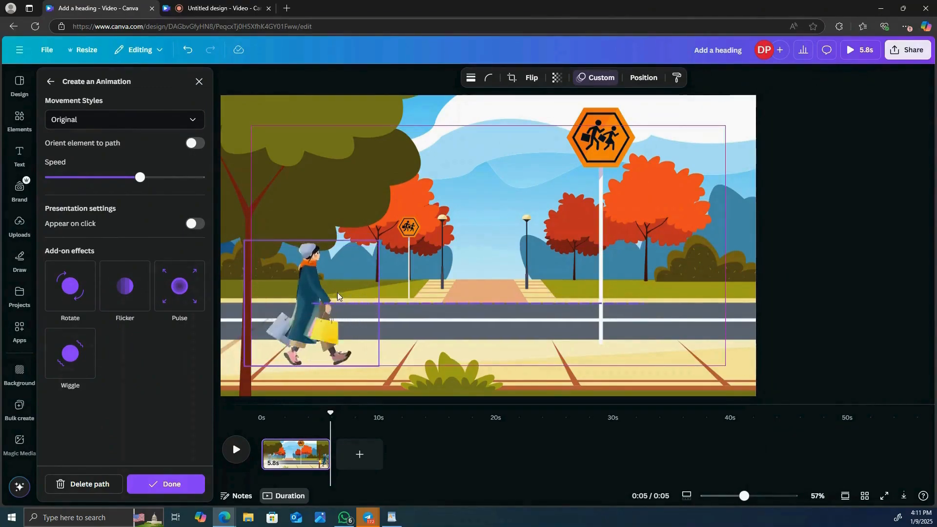
drag(328, 415, 262, 415)
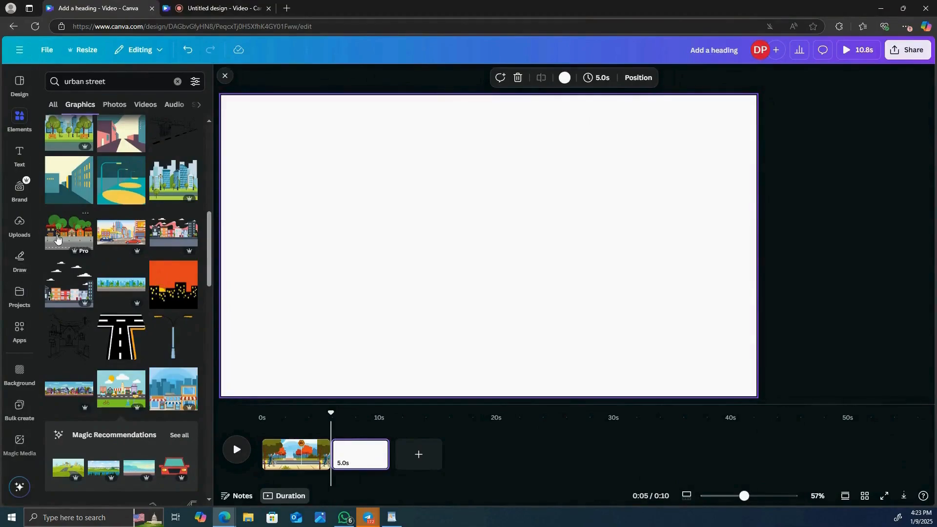
Step: Add the graphic of red-roofed houses along a road to the new page and enlarge it to fill the page
click(61, 238)
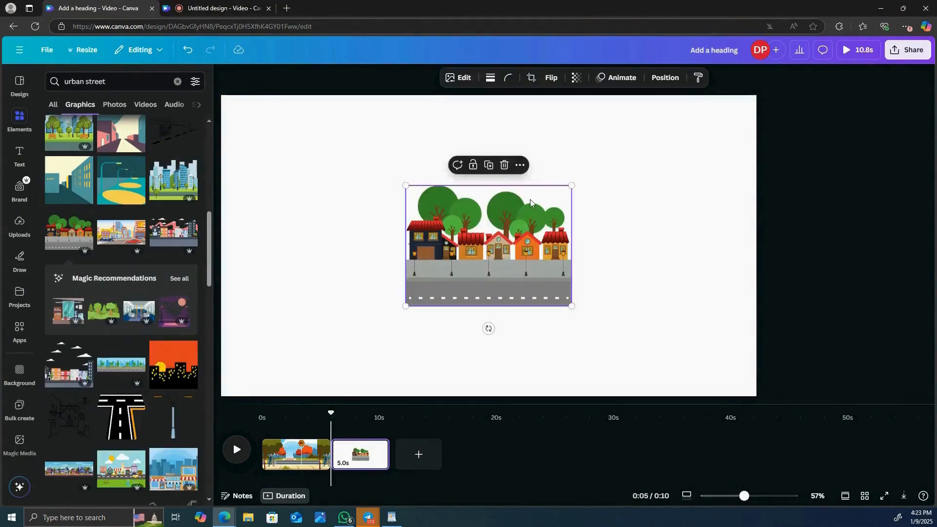
drag(569, 187, 708, 88)
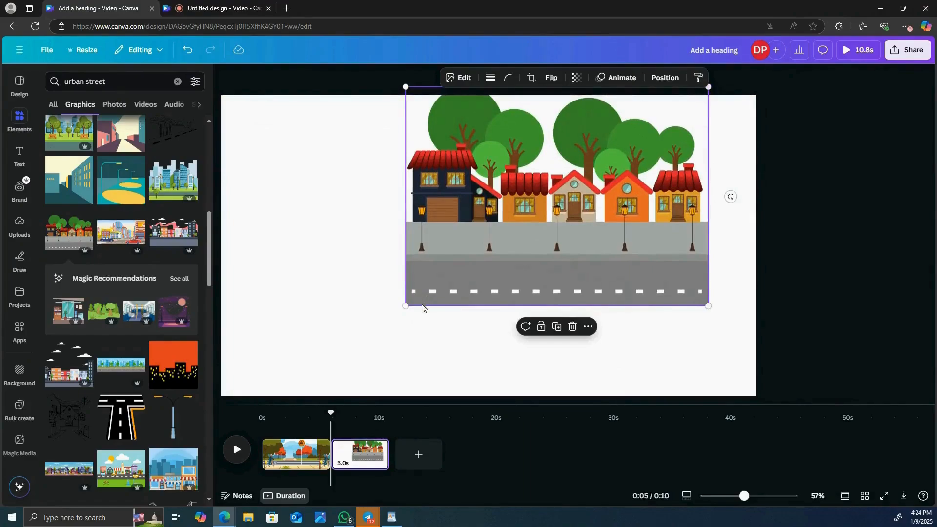
drag(406, 306, 263, 373)
drag(346, 308, 287, 310)
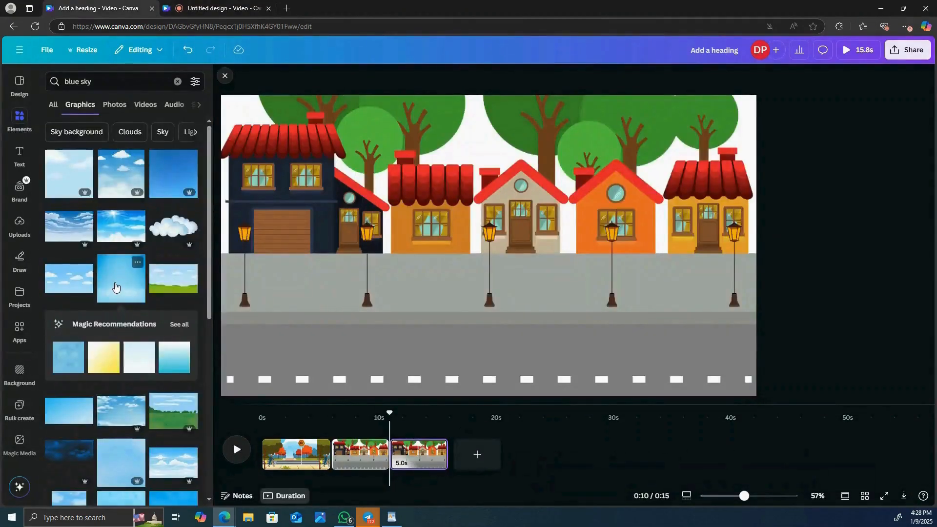
Step: Add the plain light-blue sky graphic and stretch it across the upper part of the houses page
click(116, 287)
drag(450, 268, 305, 153)
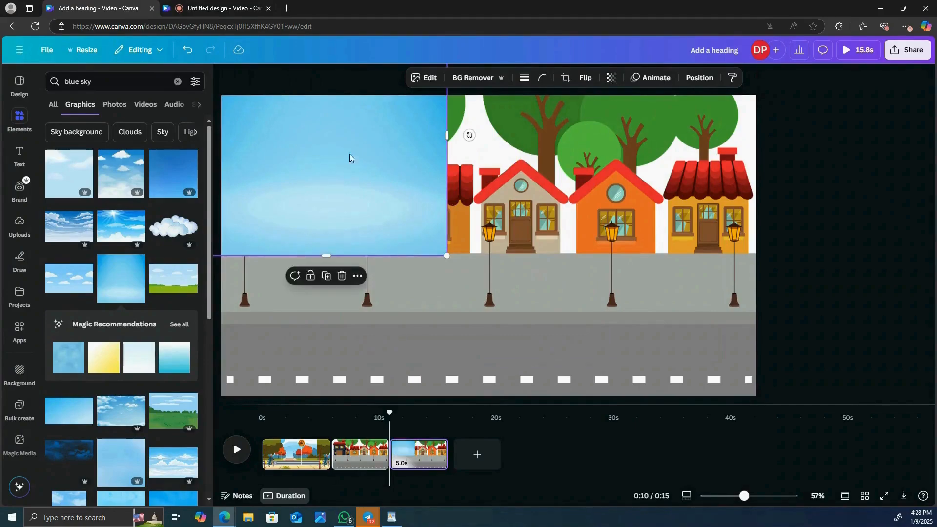
drag(448, 134, 757, 146)
Step: Send the sky graphic to the back, behind the houses and trees
right_click(484, 146)
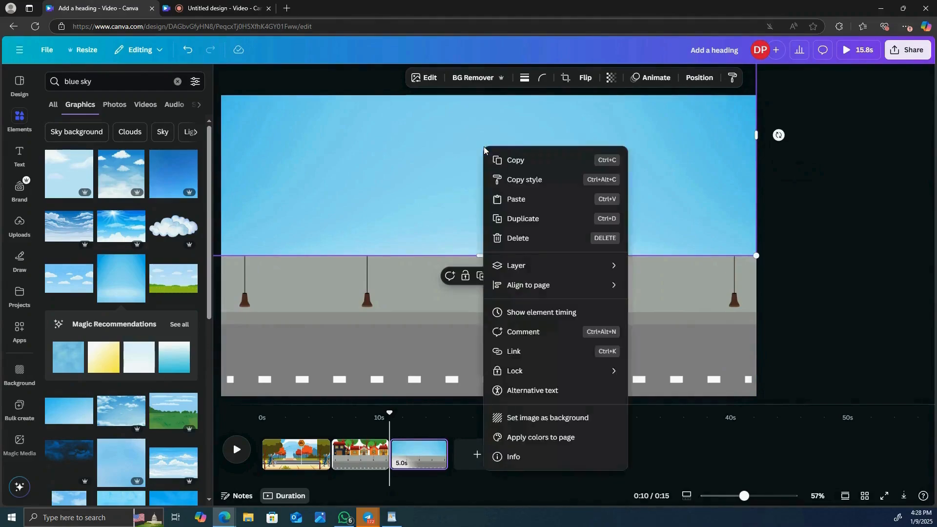
mouse_move(567, 276)
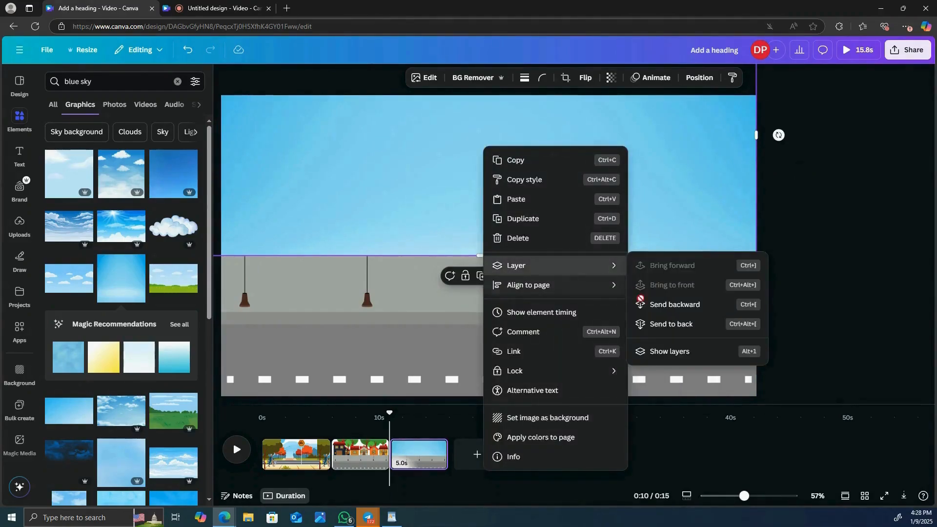
click(668, 325)
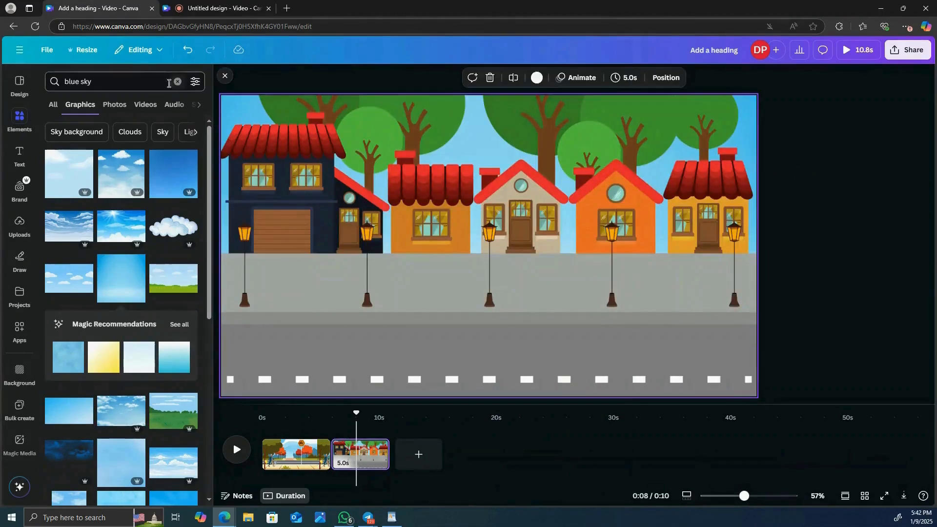
Step: Replace the graphics search with "MOTORCYCLE"
click(150, 81)
key(BackSpace)
key(BackSpace)
key(BackSpace)
key(BackSpace)
key(BackSpace)
key(BackSpace)
key(BackSpace)
key(BackSpace)
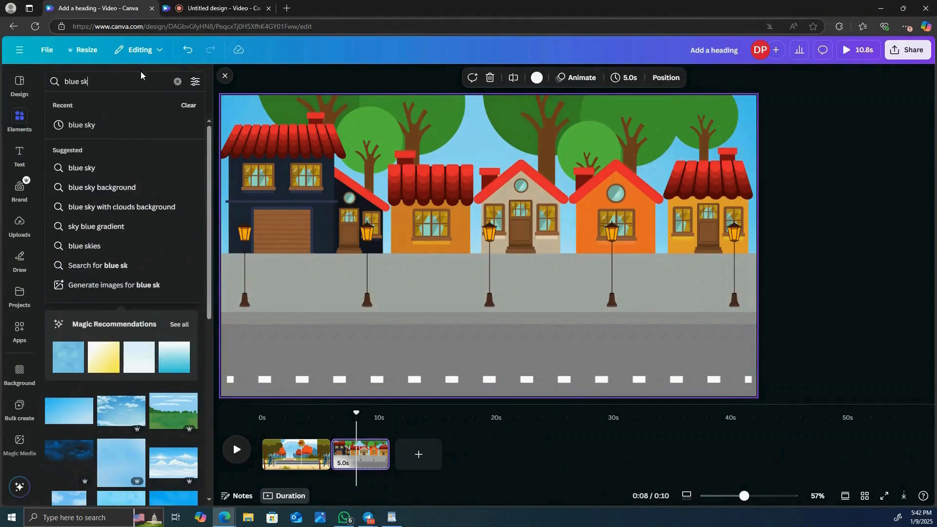
text(mo)
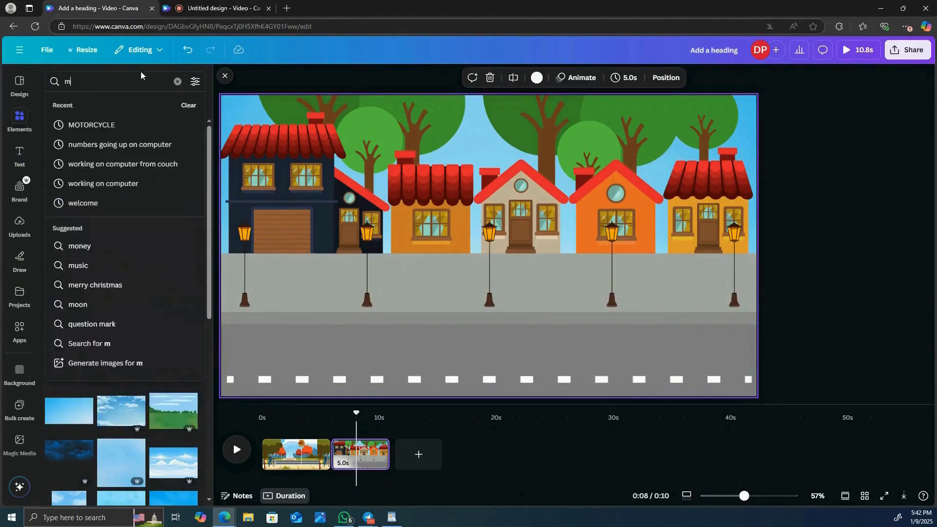
click(79, 125)
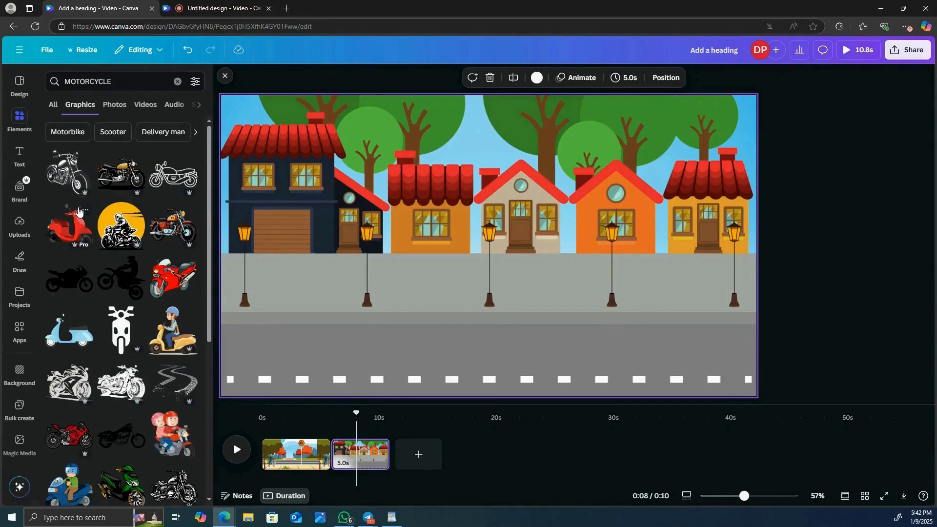
Step: Add the delivery rider on a red scooter and place him on the road in front of the houses
scroll(78, 211, down, 7)
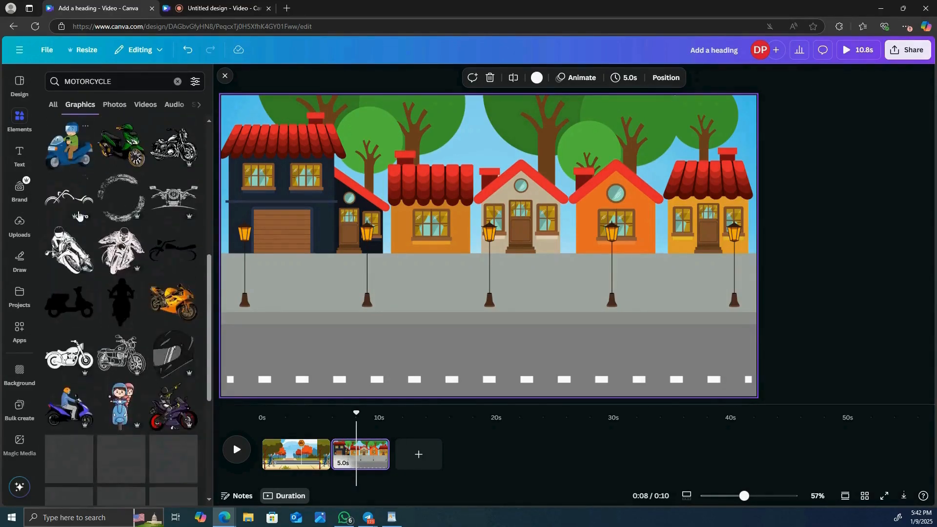
scroll(78, 215, down, 5)
scroll(78, 215, down, 5)
click(65, 384)
drag(468, 244, 468, 300)
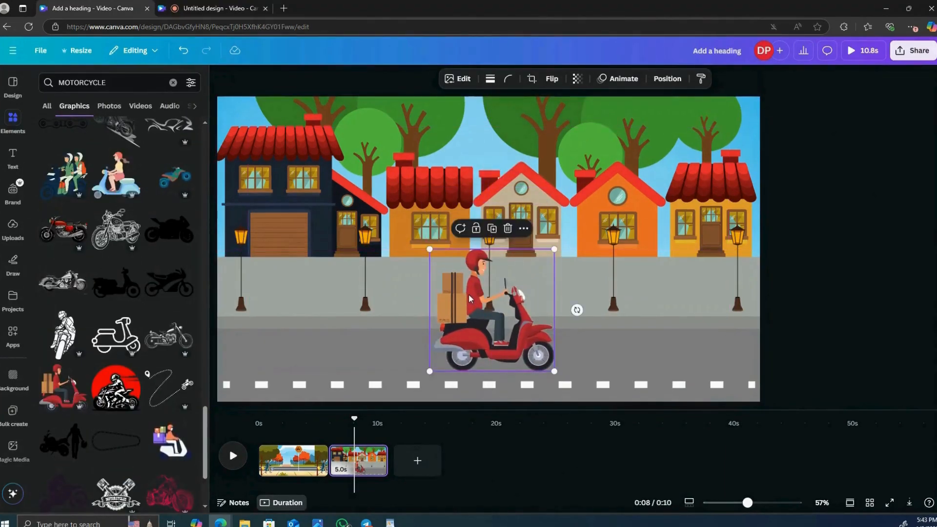
Step: Flip the scooter rider horizontally, shrink him and place him at the right end of the road
click(550, 78)
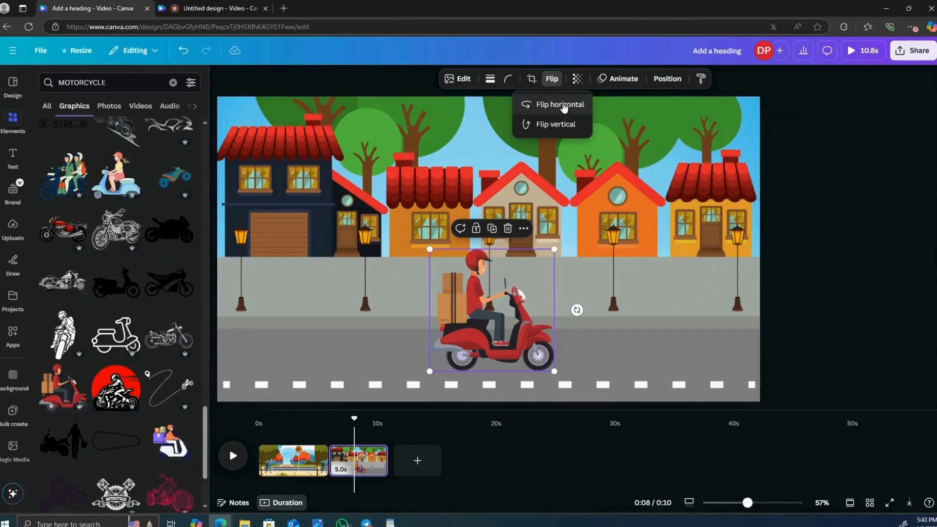
click(562, 105)
drag(509, 302, 666, 309)
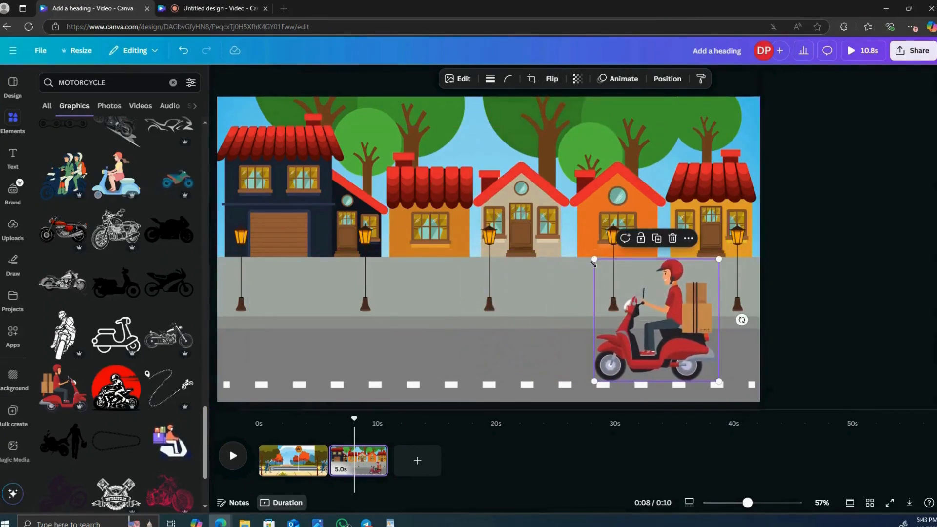
drag(595, 260, 613, 326)
drag(697, 357, 719, 344)
Step: Create a custom animation moving the scooter rider straight along the road to the page's left side, and preview it from the scene's start
click(614, 80)
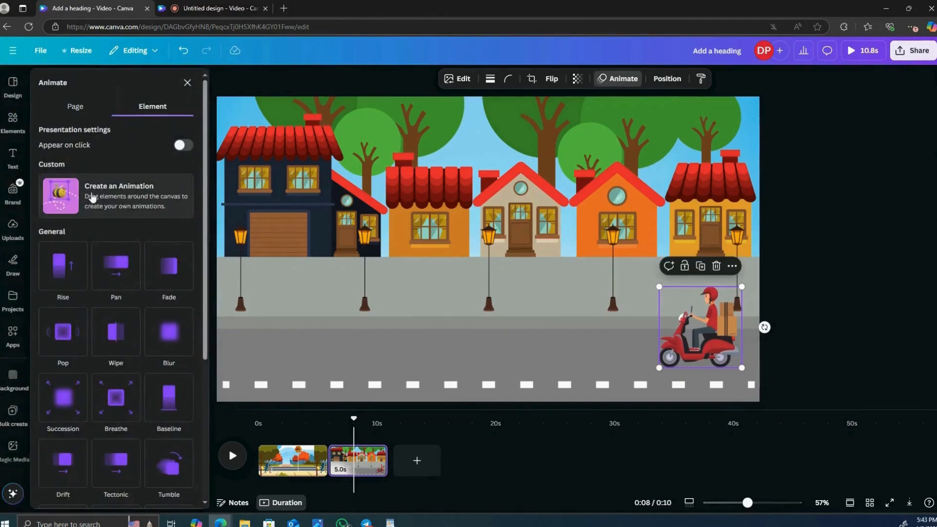
click(99, 193)
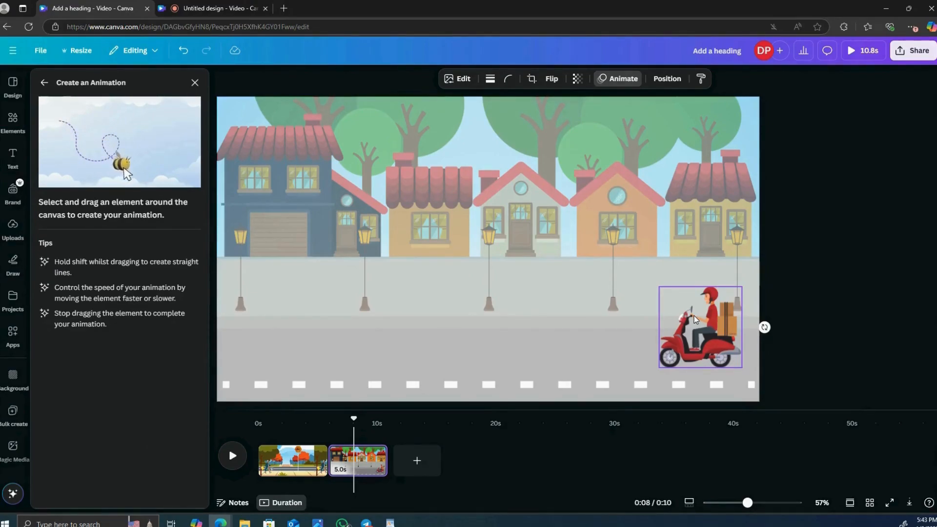
drag(695, 320, 264, 333)
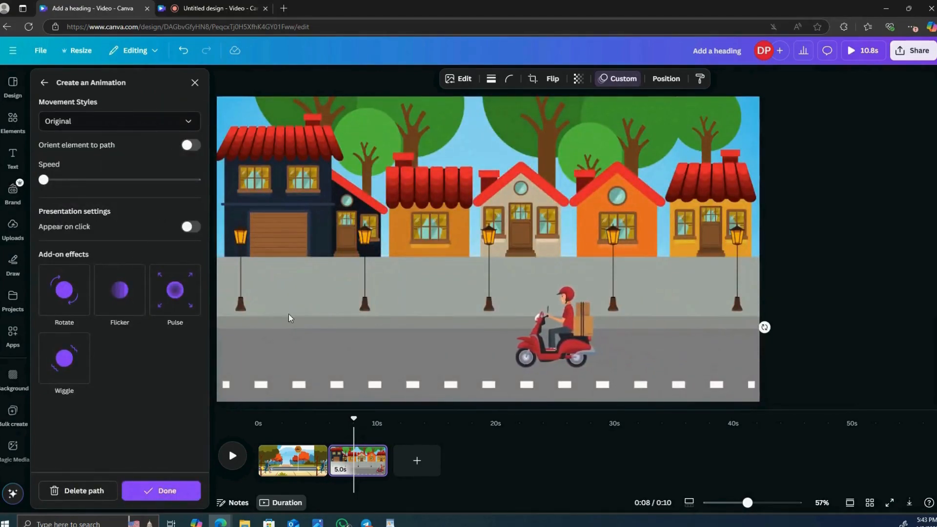
drag(349, 421, 331, 425)
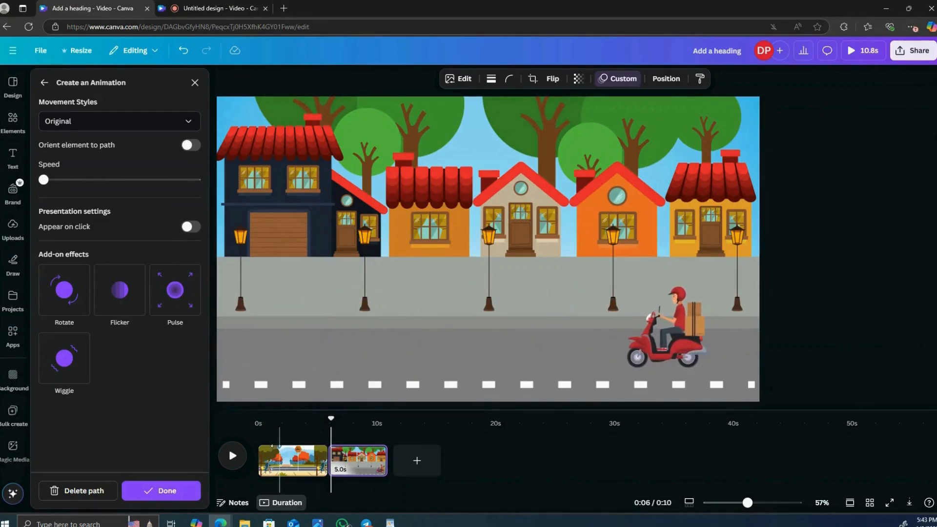
click(232, 456)
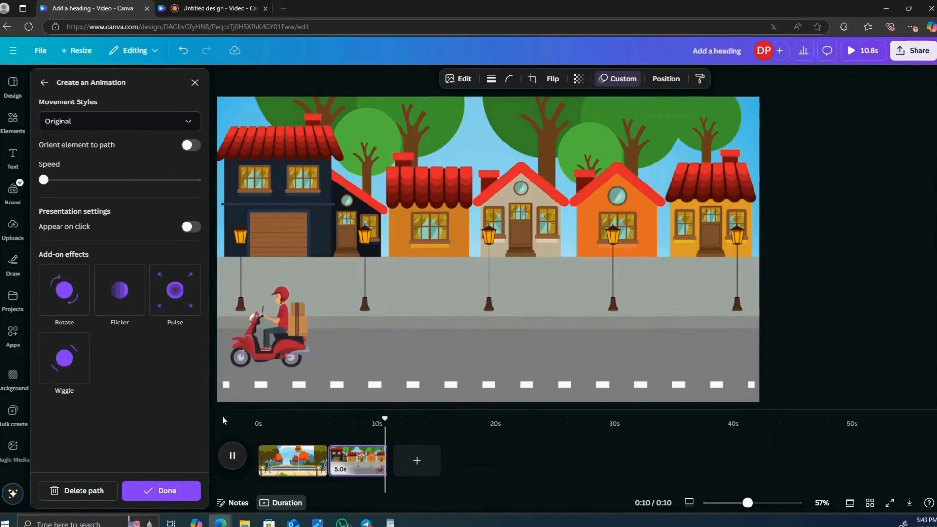
Step: Raise the rider's animation speed to nearly halfway and replay the houses scene from its start
drag(390, 421, 332, 433)
drag(44, 180, 116, 190)
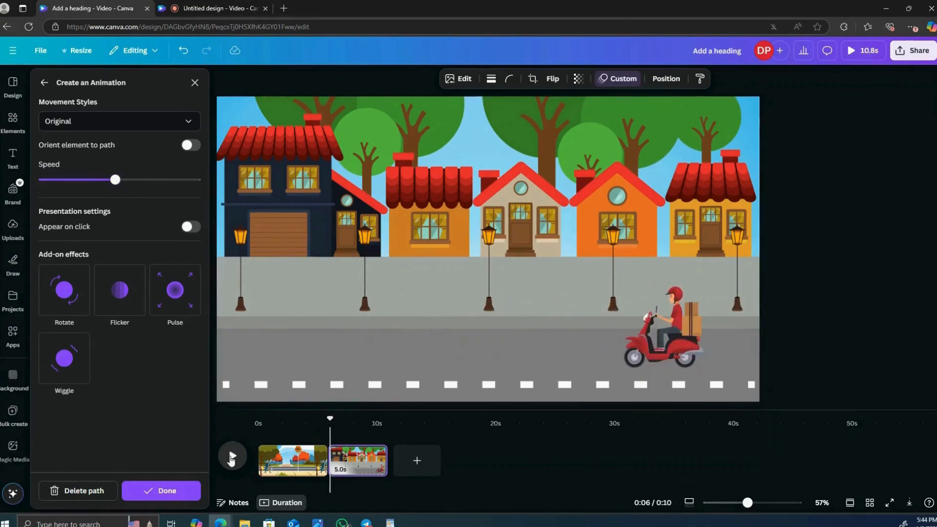
click(231, 458)
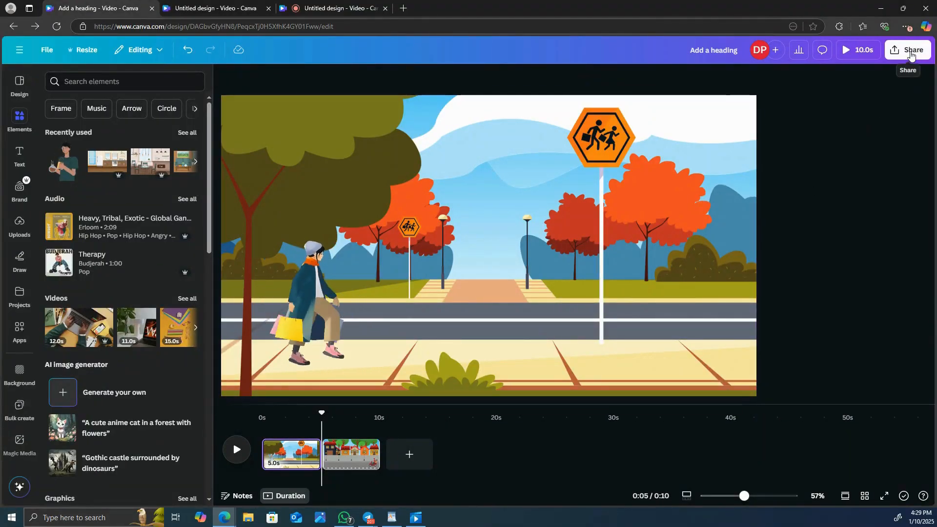
Step: Download the design as an MP4 video in 1080p (HD) with all pages (1–2) selected
click(911, 53)
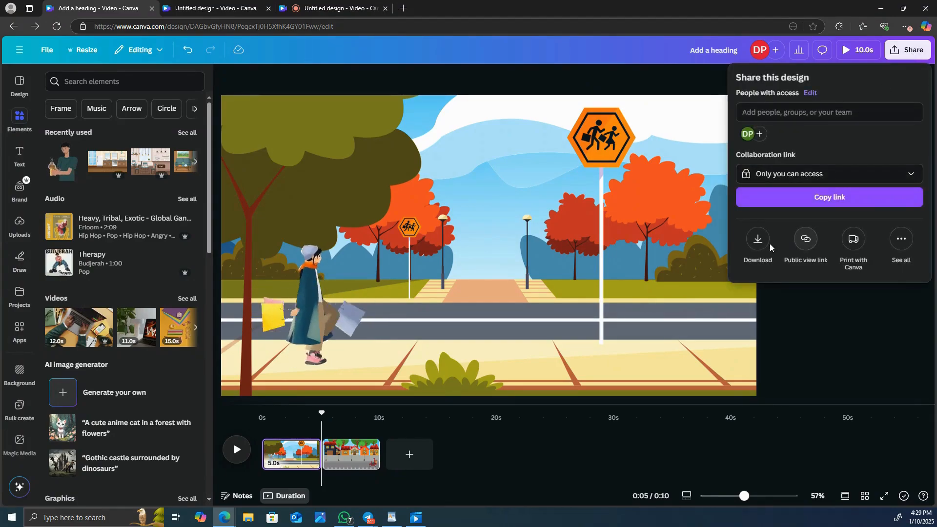
click(758, 240)
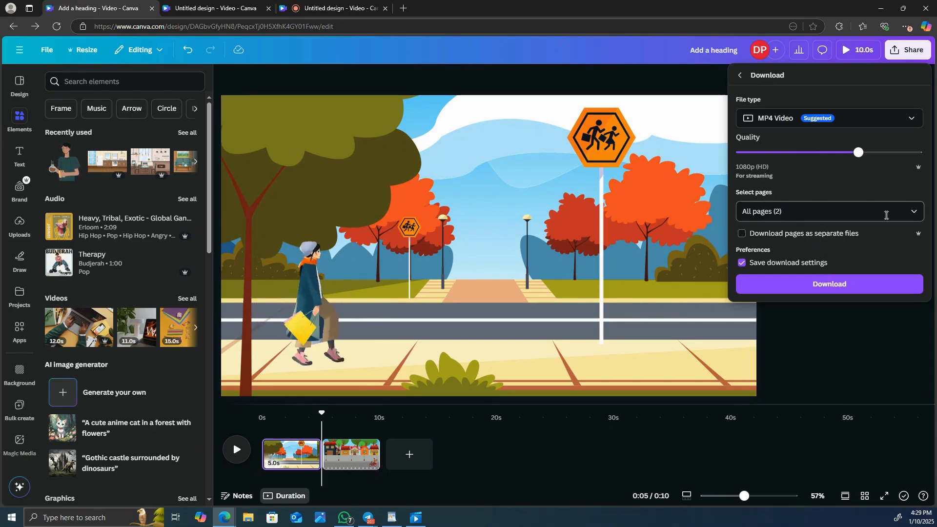
click(908, 214)
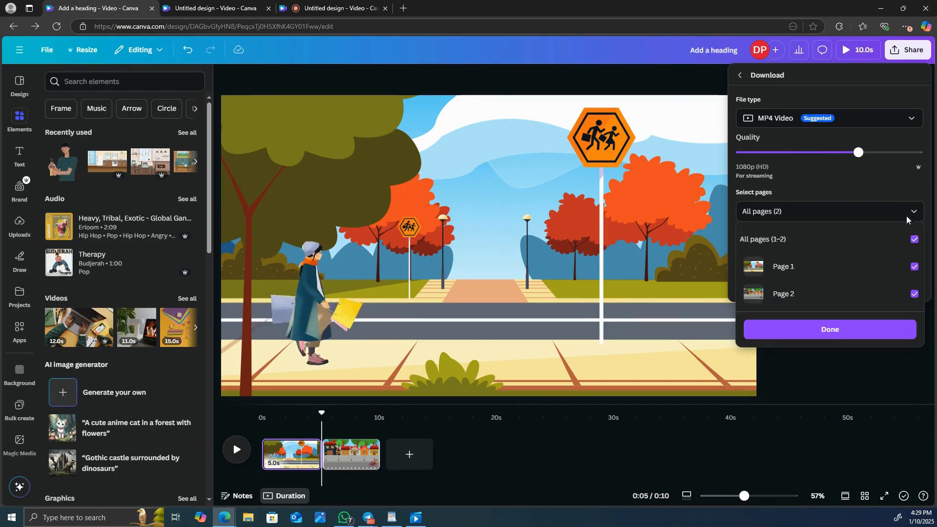
click(914, 294)
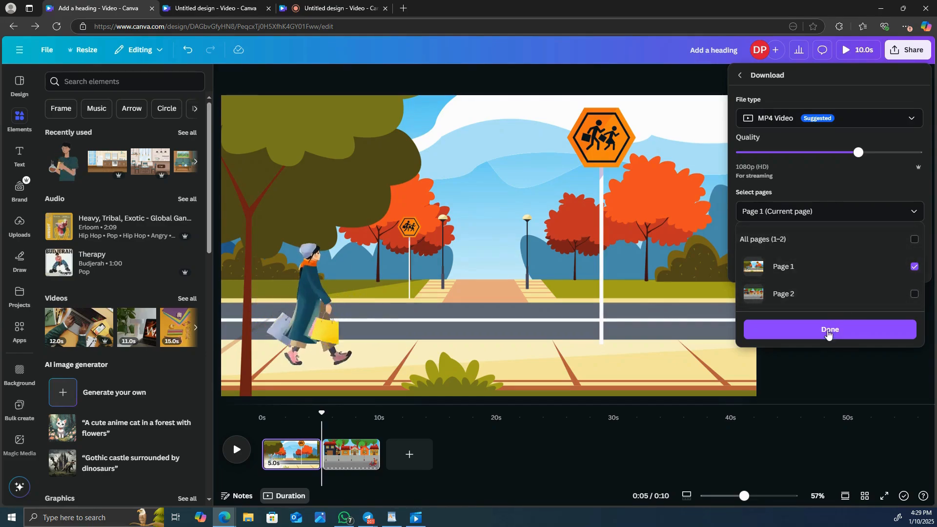
click(914, 239)
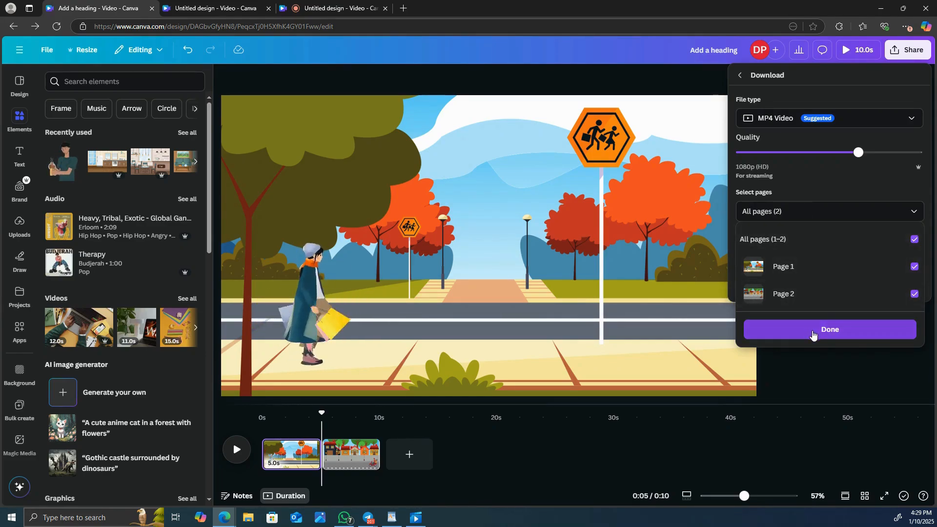
click(816, 334)
click(821, 296)
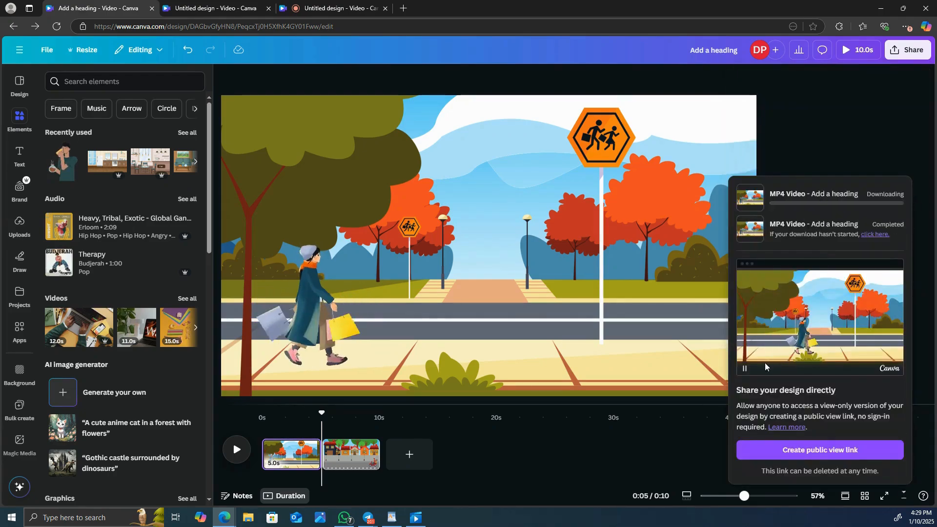